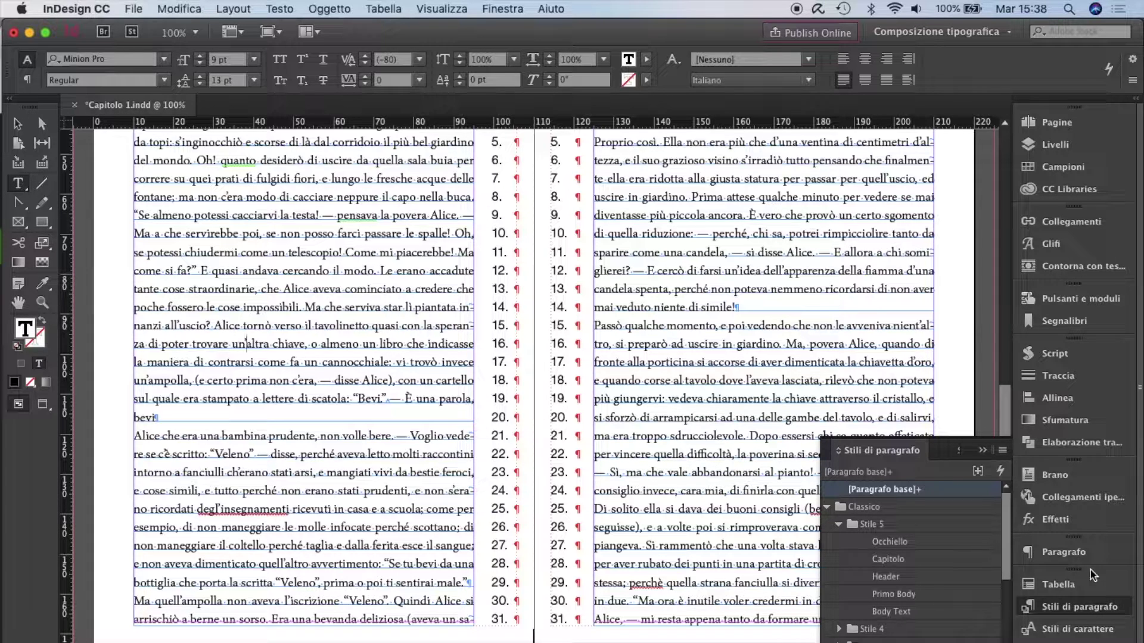
Collapse the Stili di paragrafo panel and select the left text frame
left_click(1100, 603)
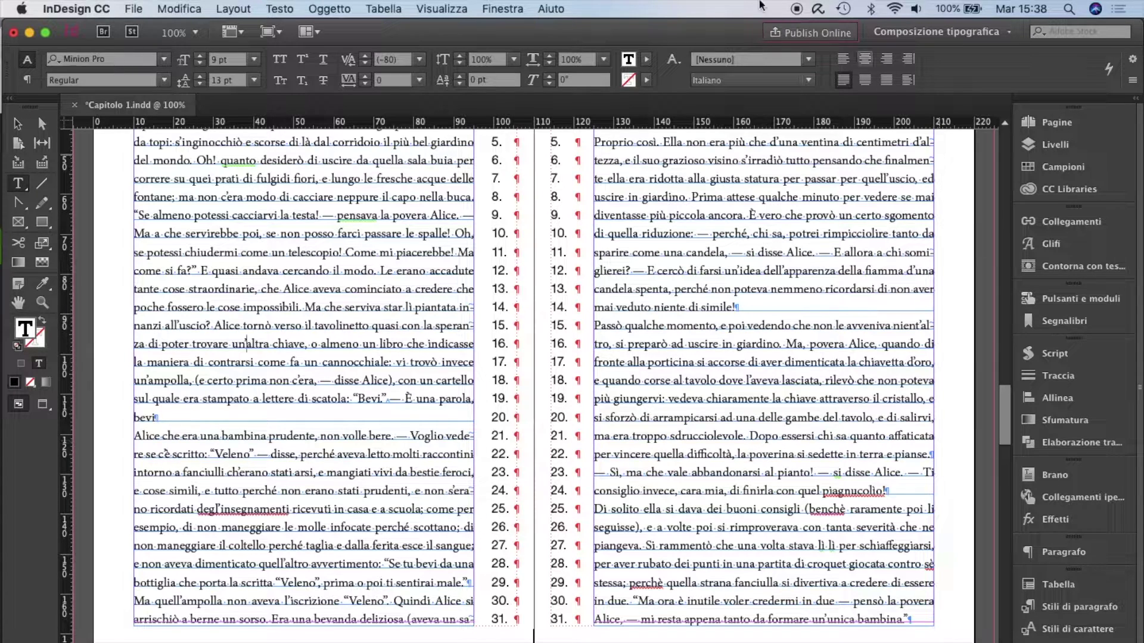
left_click(18, 124)
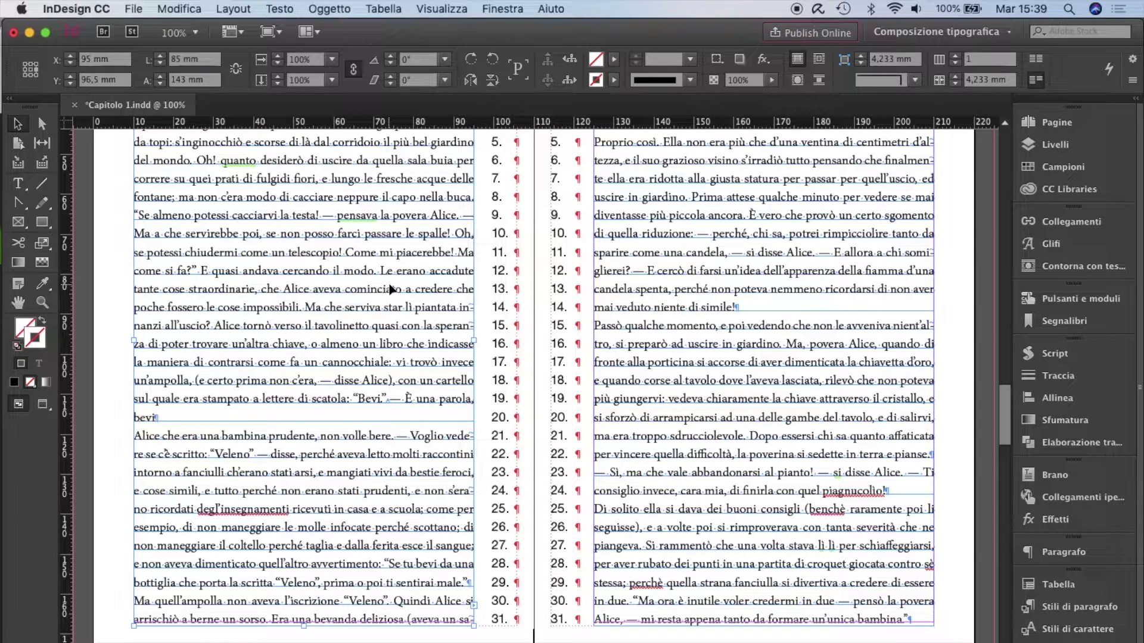
Select the lone word 'bevi' on line 20 of the left column
left_click(199, 402)
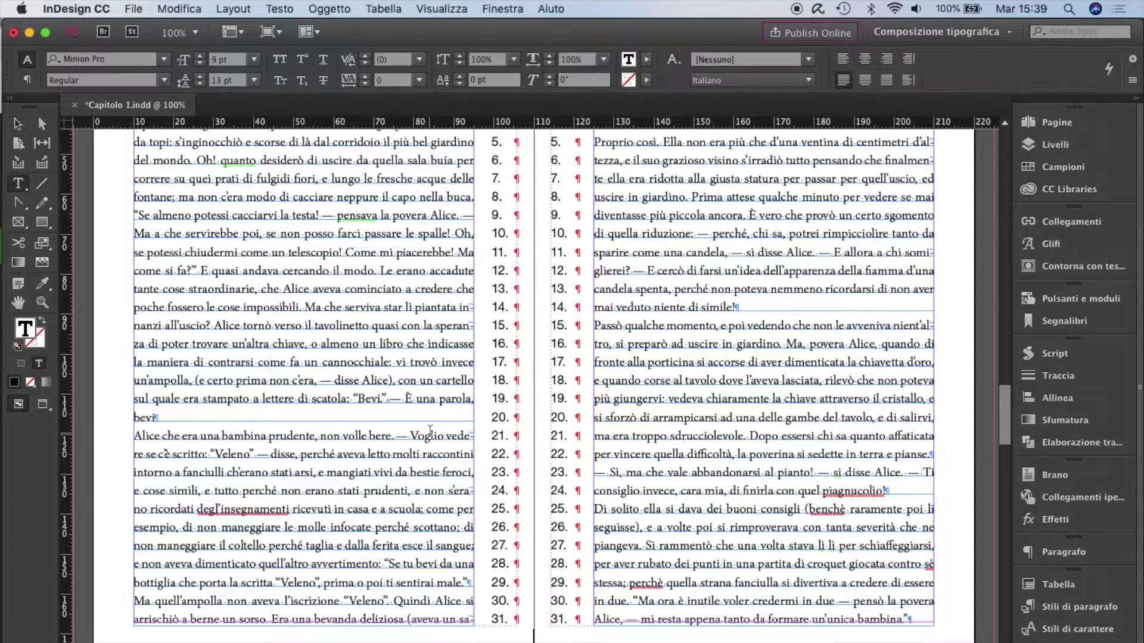
double_click(153, 416)
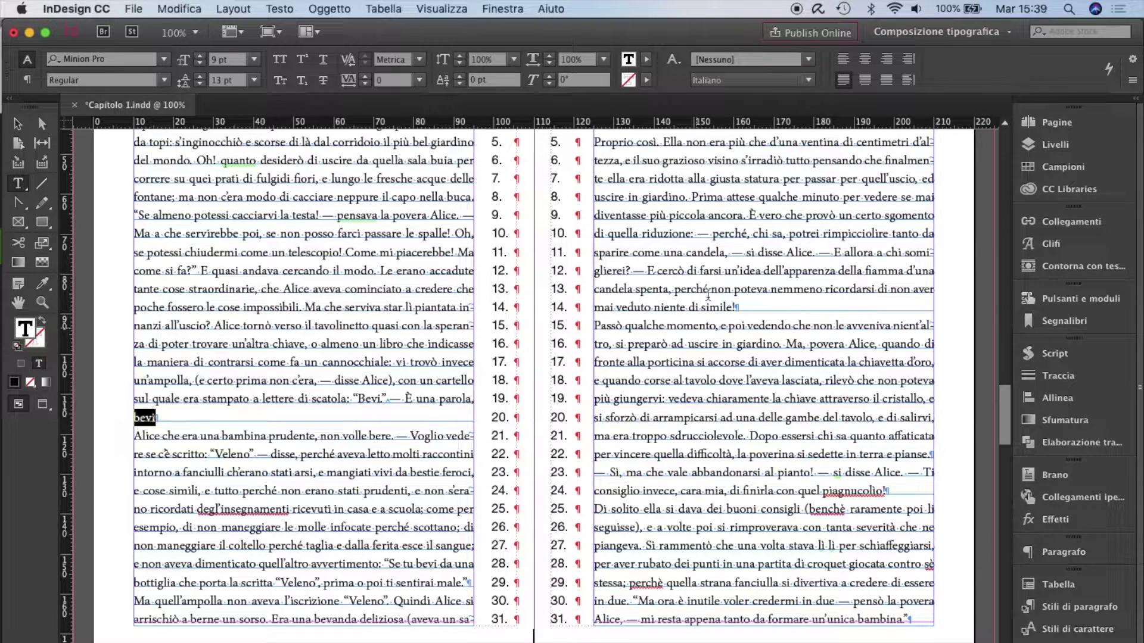
scroll(709, 250, "up", 2)
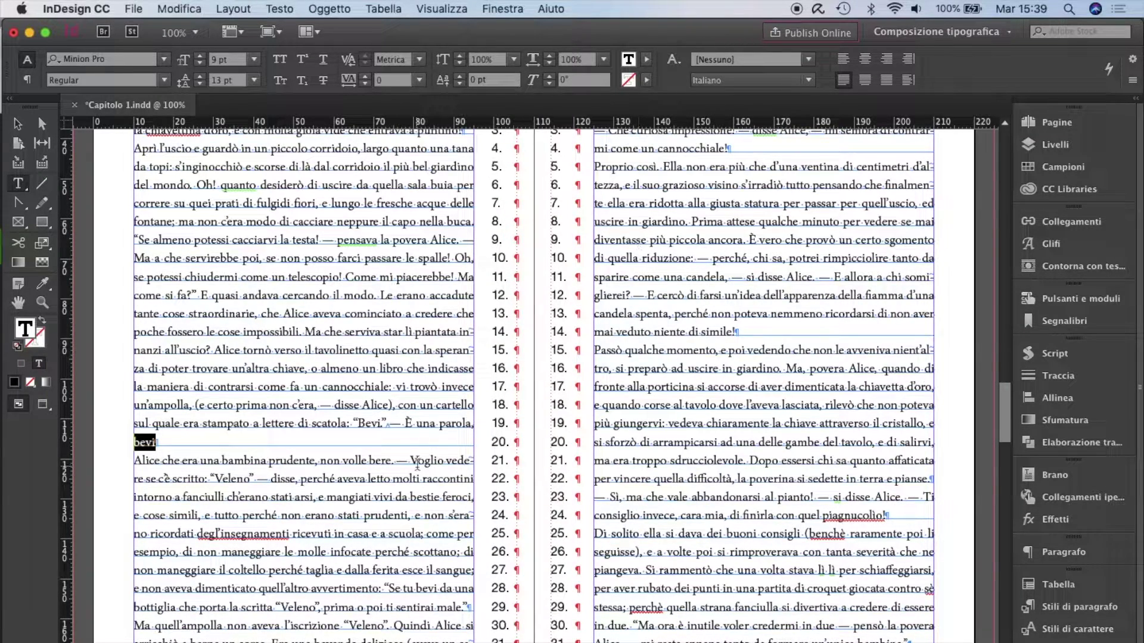
scroll(417, 466, "down", 2)
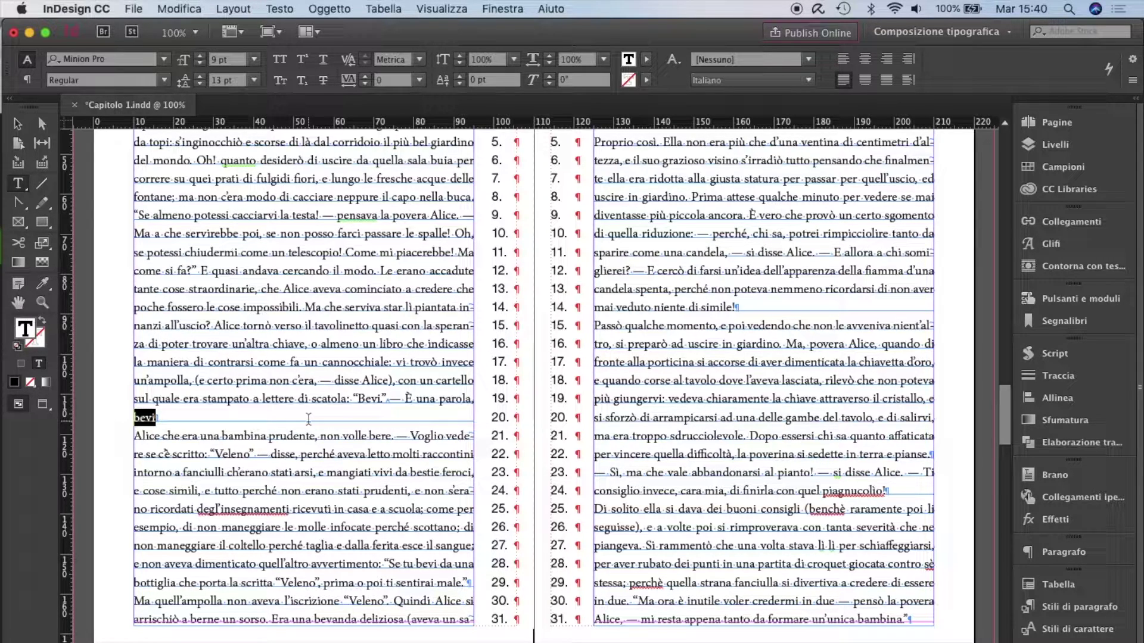
left_click(347, 424)
Select the full paragraph ending in 'bevi' and briefly show the paragraph styles list
double_click(262, 265)
triple_click(217, 378)
left_click(23, 80)
left_click(27, 60)
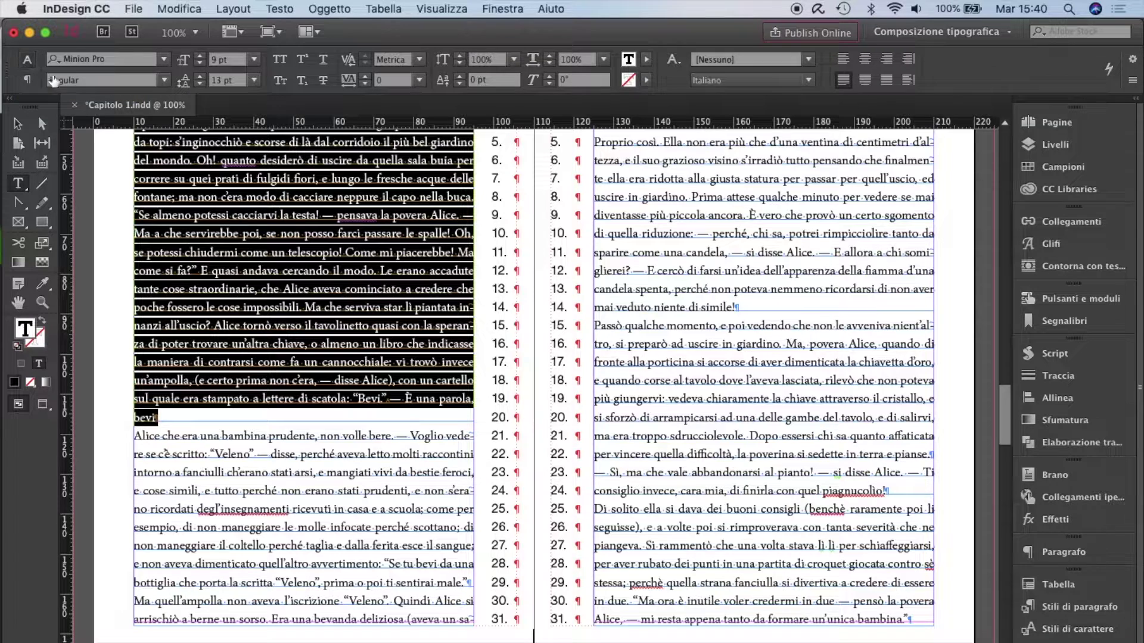
left_click(1076, 605)
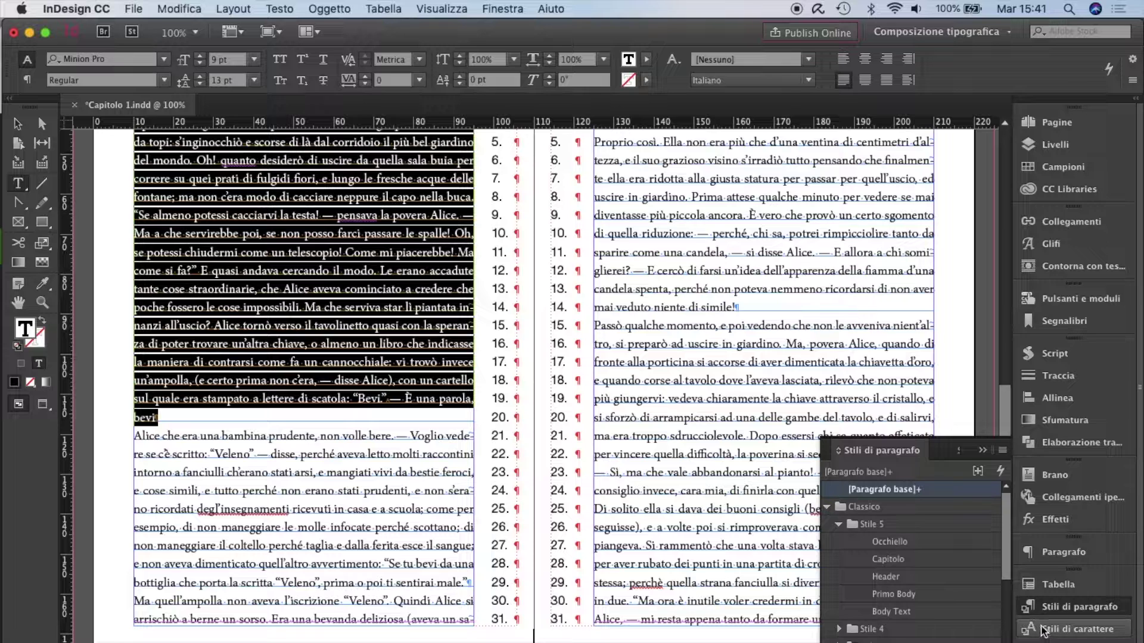
left_click(1063, 605)
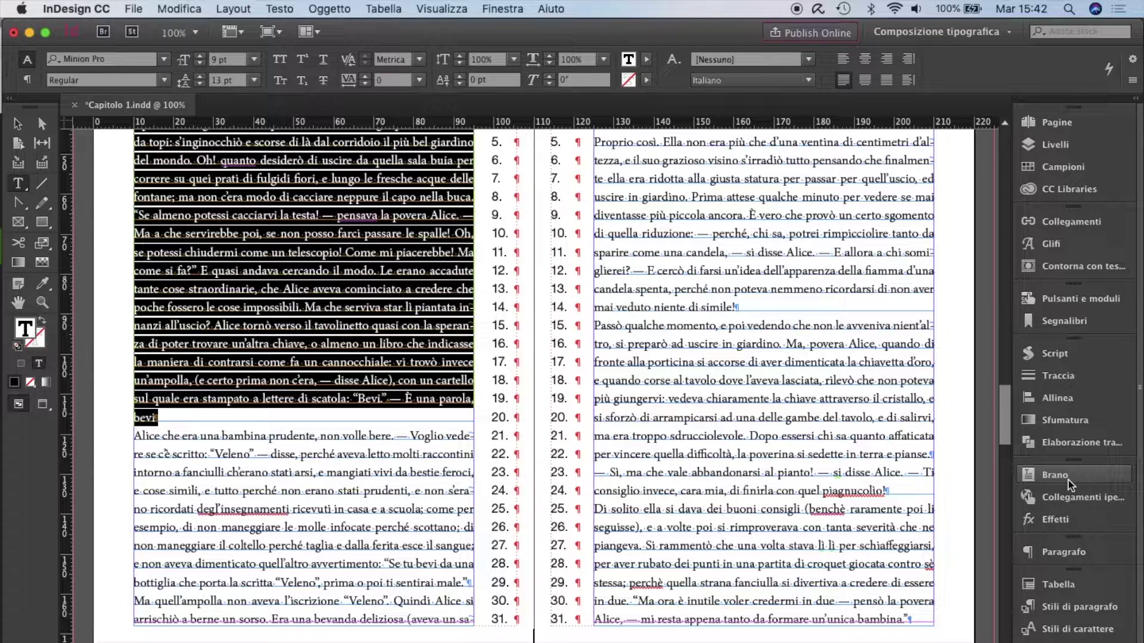
Justify the 'bevi' paragraph with its last line aligned left, and show the Brano panel
left_click(843, 59)
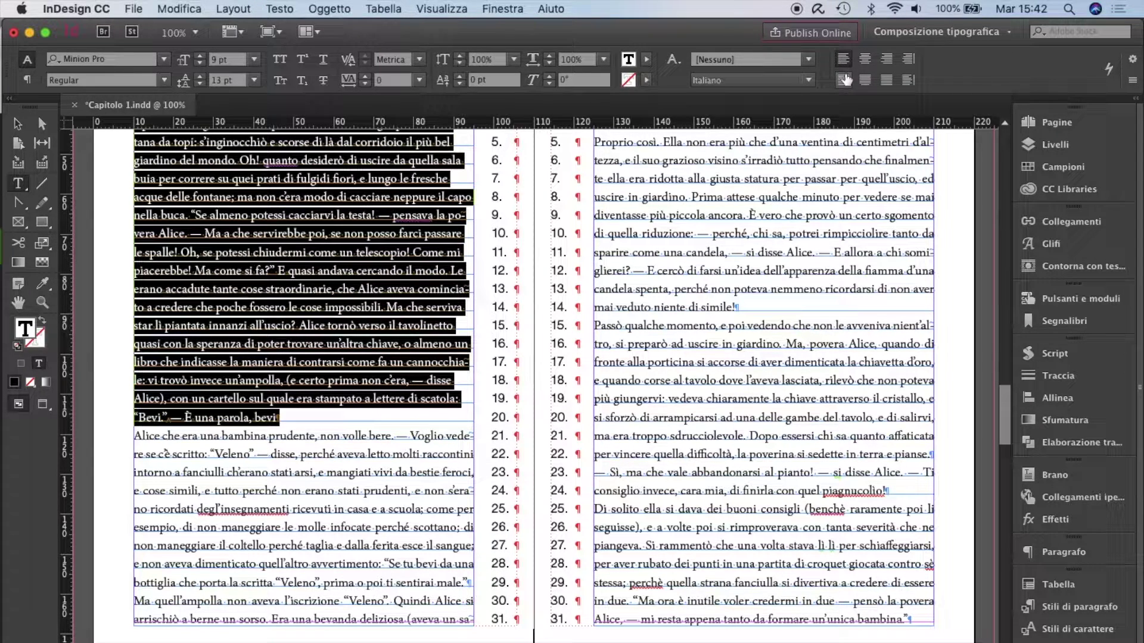
left_click(845, 79)
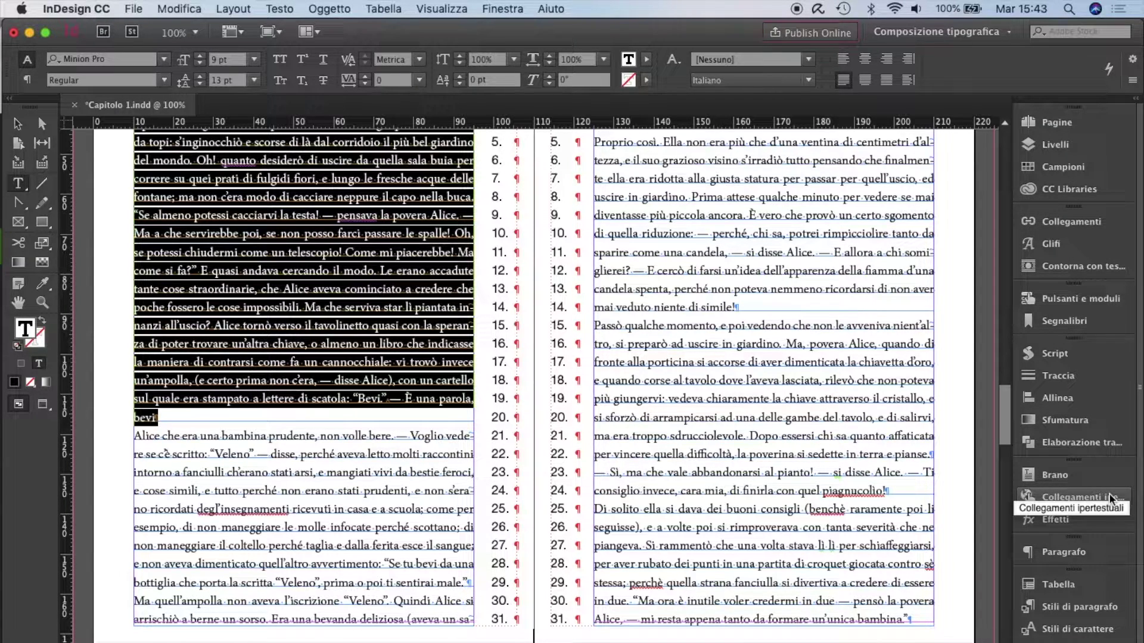
left_click(1106, 475)
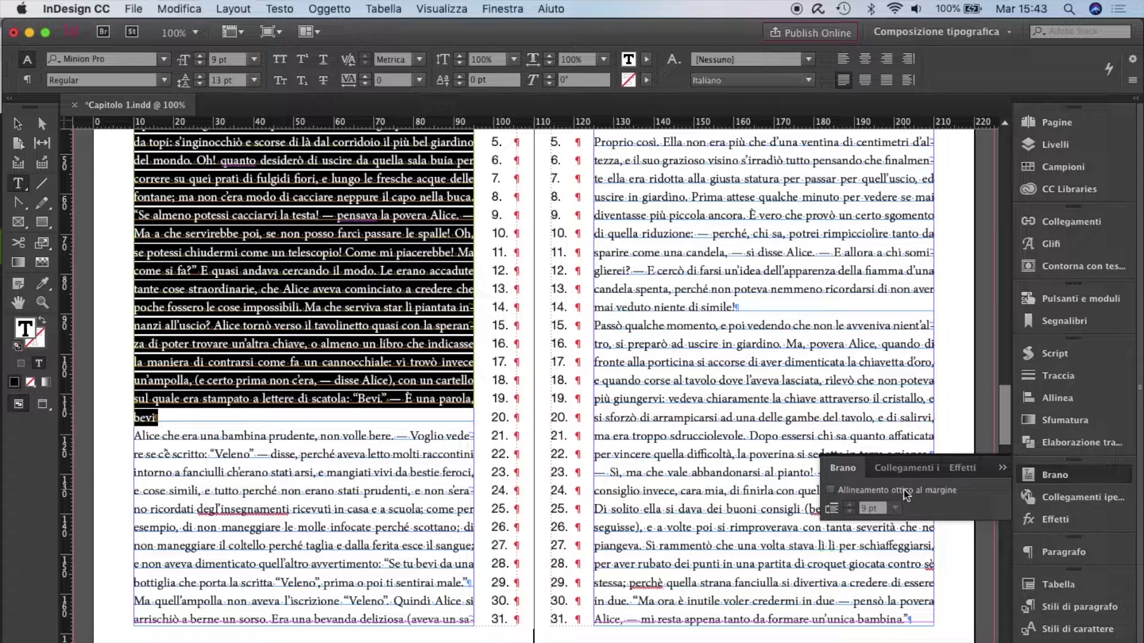
Turn on optical margin alignment and apply the Body Text style to the 'bevi' paragraph
left_click(905, 491)
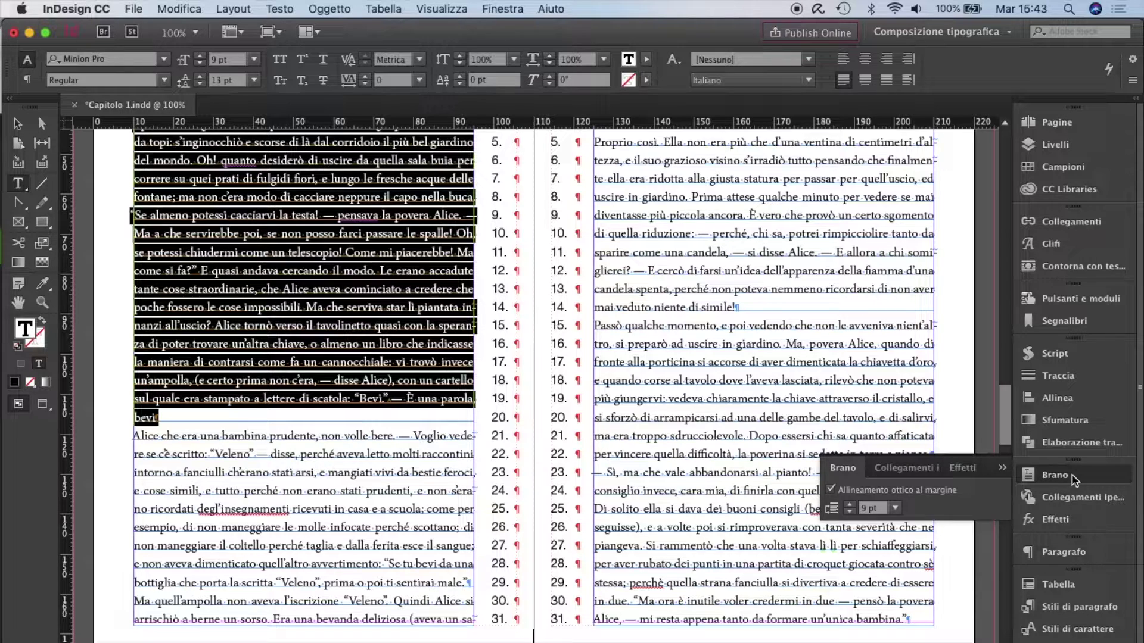
left_click(1073, 606)
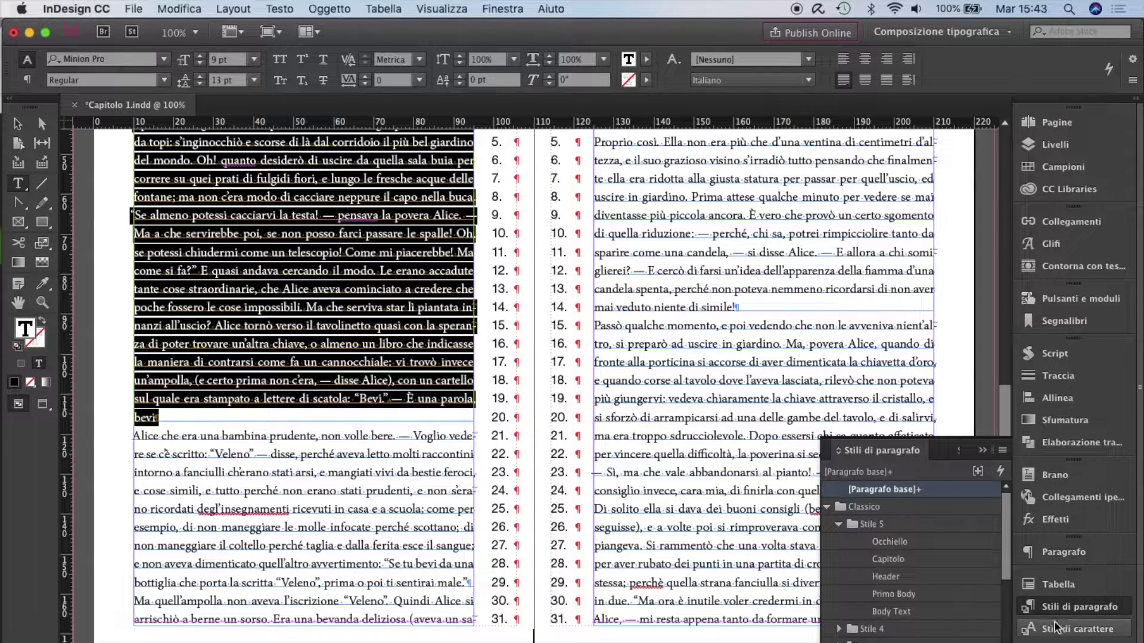
left_click(943, 613)
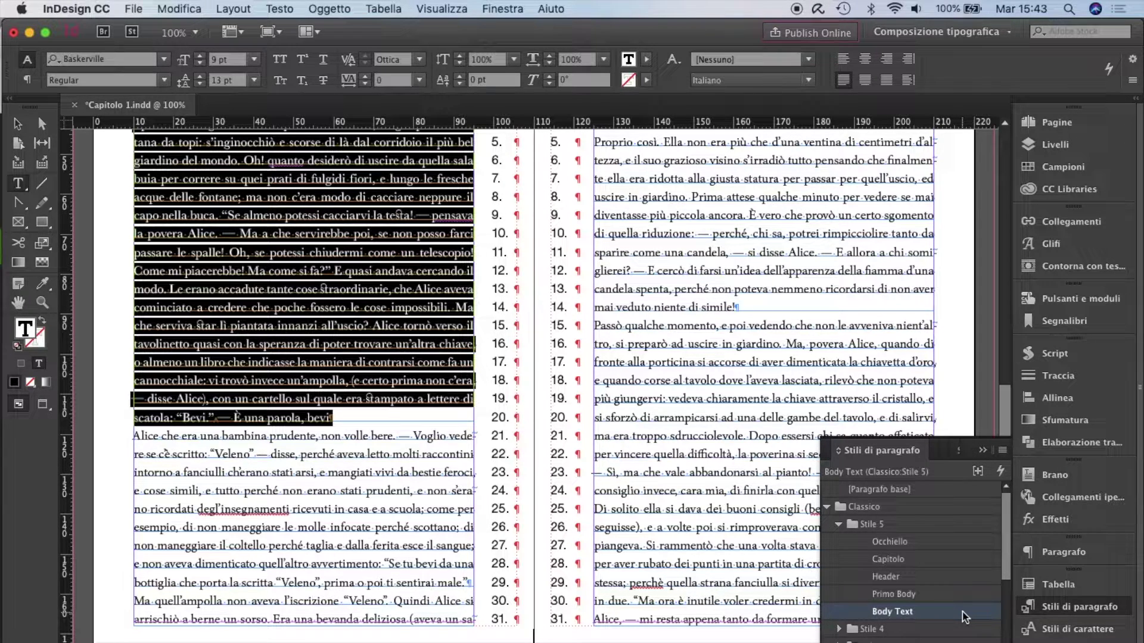
Open Modifica "Body Text"... to show Body Text's Baskerville 9 pt style options
right_click(964, 616)
left_click(885, 590)
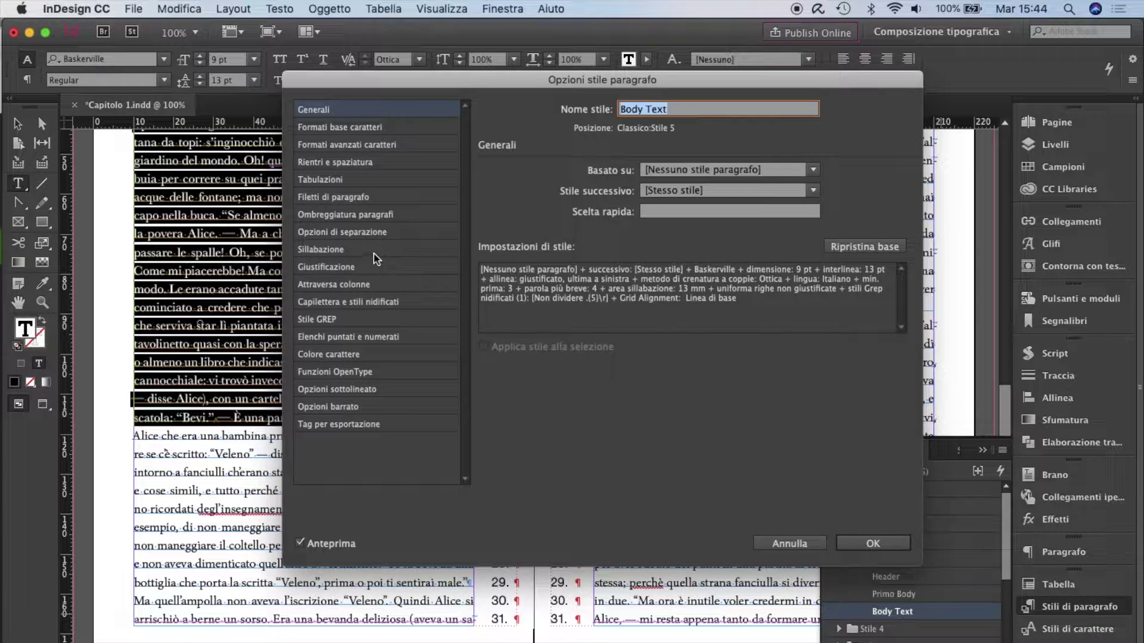
In Stile GREP, try changing the Non dividere expression from .{5}\r to .{8}\r, then cancel
left_click(376, 322)
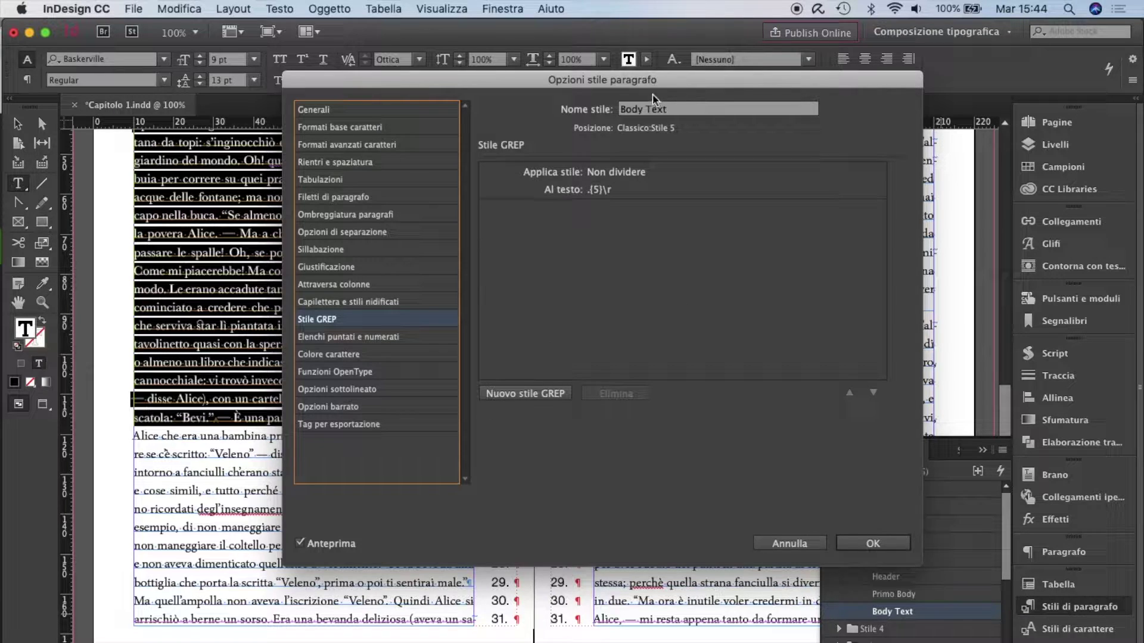
left_click_drag(656, 82, 831, 69)
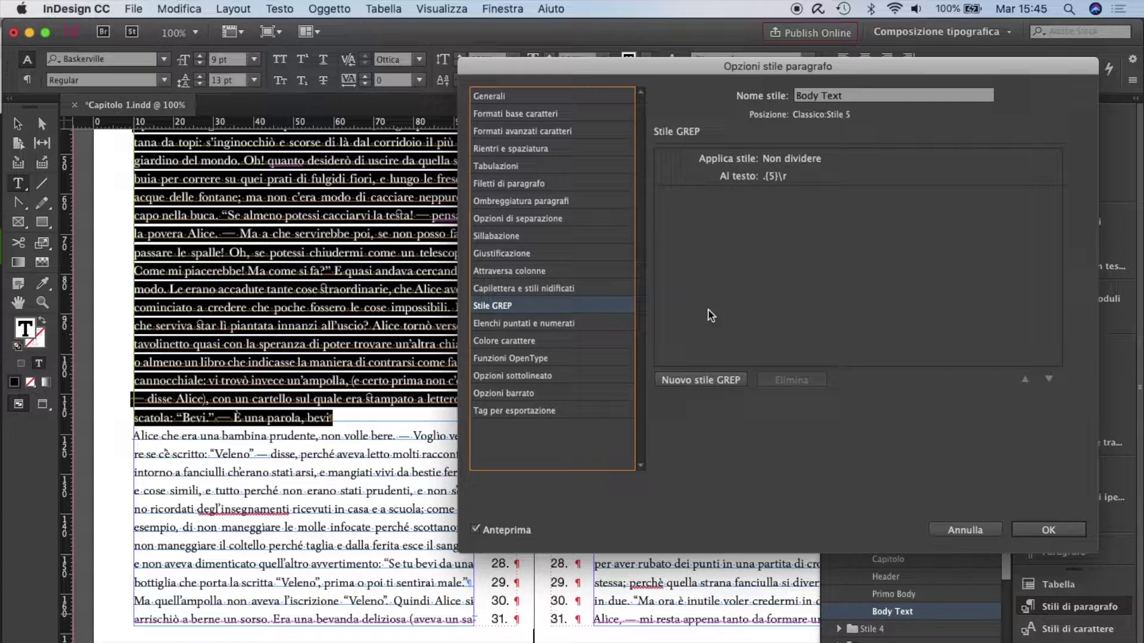
left_click(776, 177)
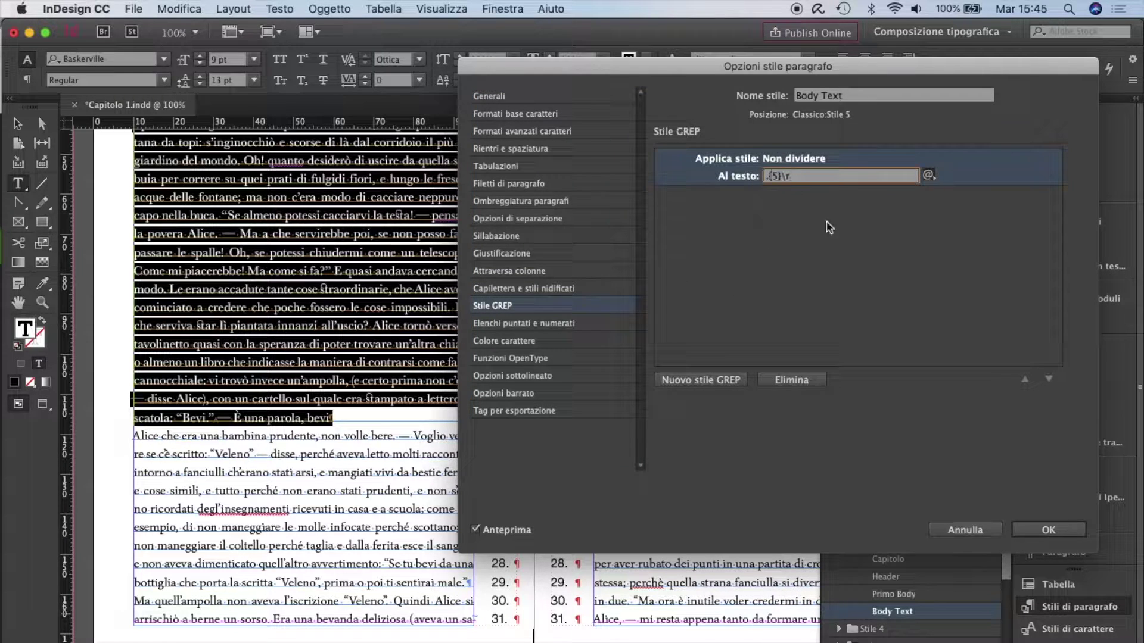
type("8")
left_click(788, 329)
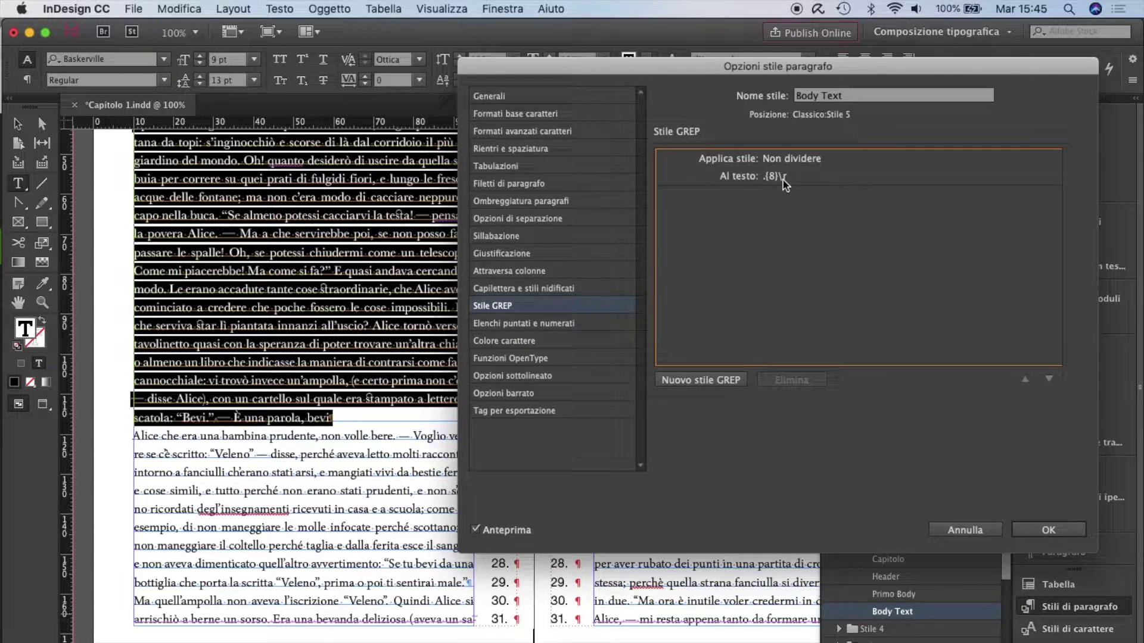
left_click(957, 529)
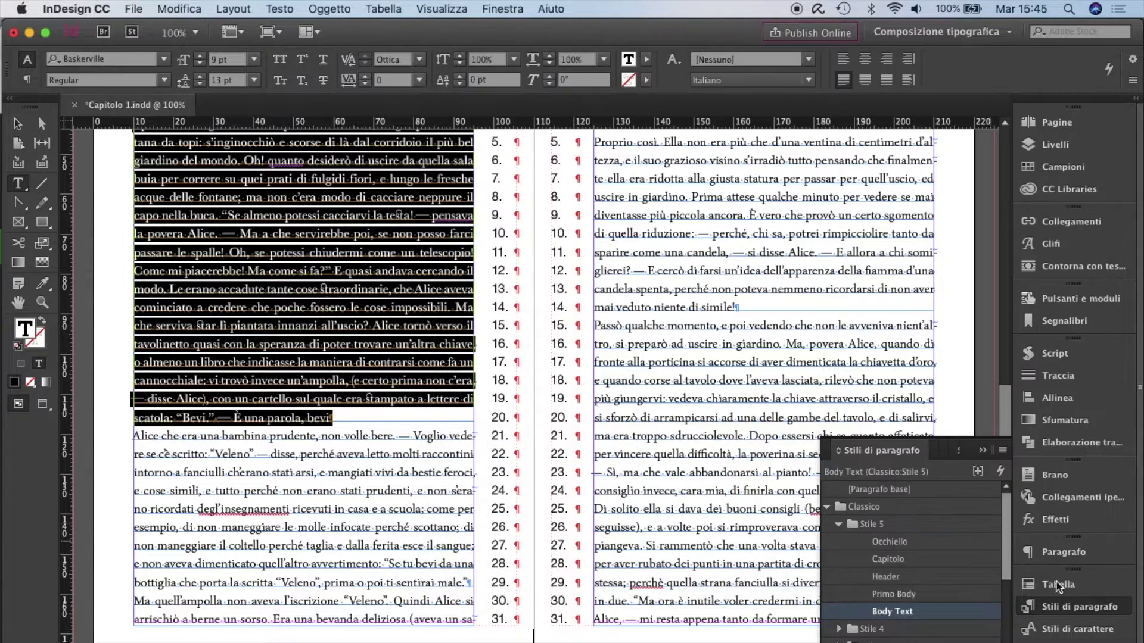
Inspect the Non dividere character style's Formati base caratteri, confirming no-break, and cancel
left_click(1103, 633)
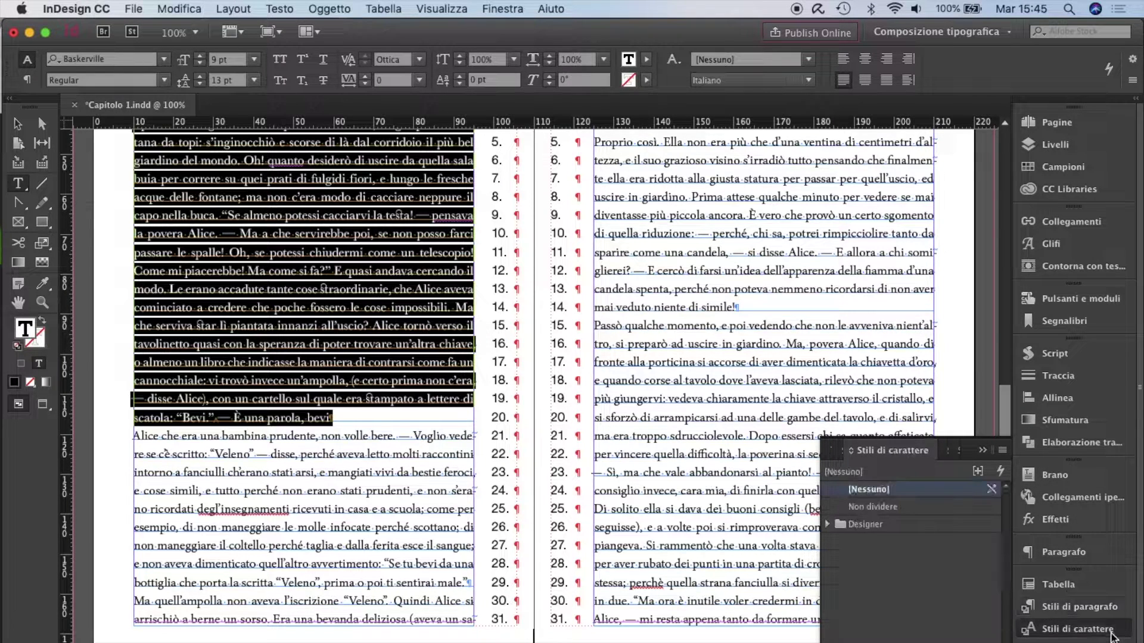
right_click(915, 515)
left_click(947, 519)
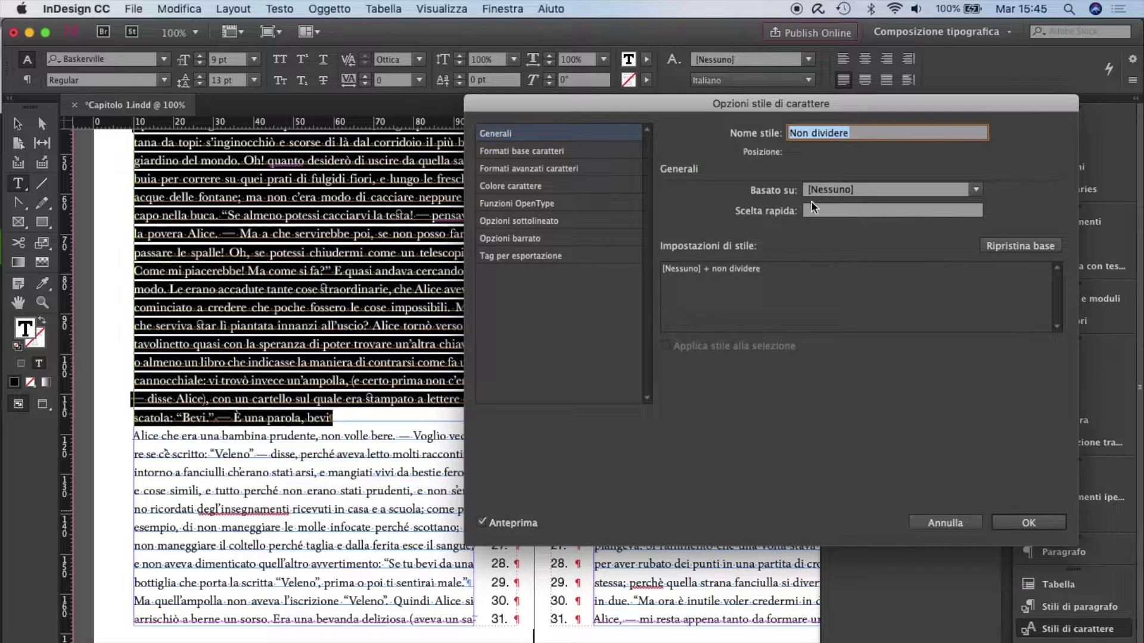
left_click(516, 151)
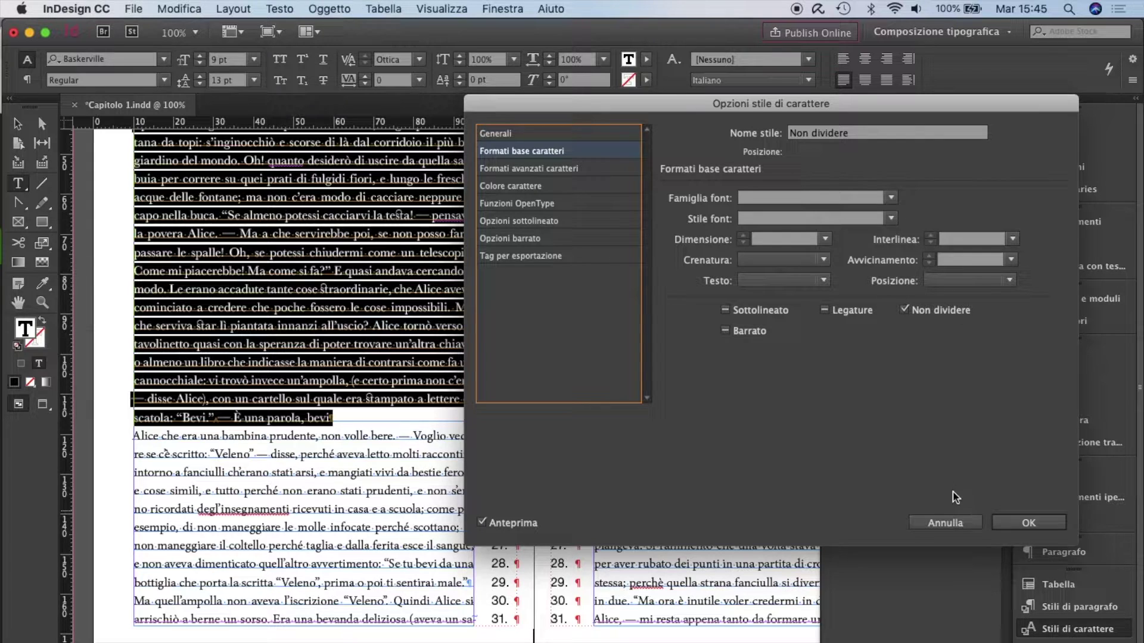
left_click(947, 523)
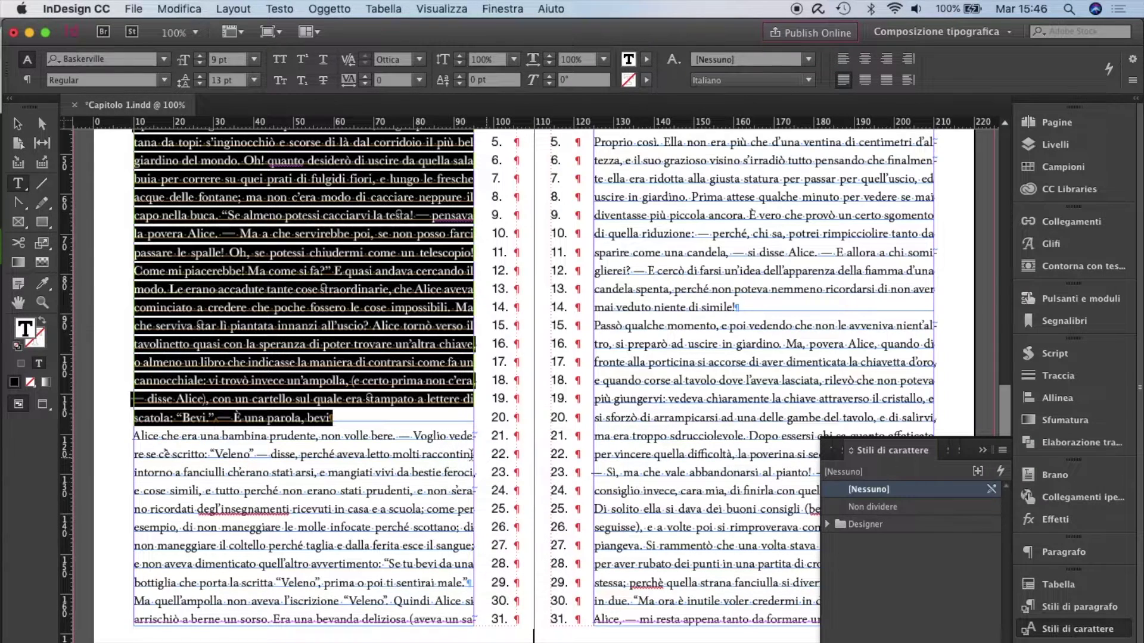
Apply Non dividere to the hyphenated 'vedere' on lines 21–22, then leave text editing
left_click(458, 440)
left_click_drag(449, 438, 144, 454)
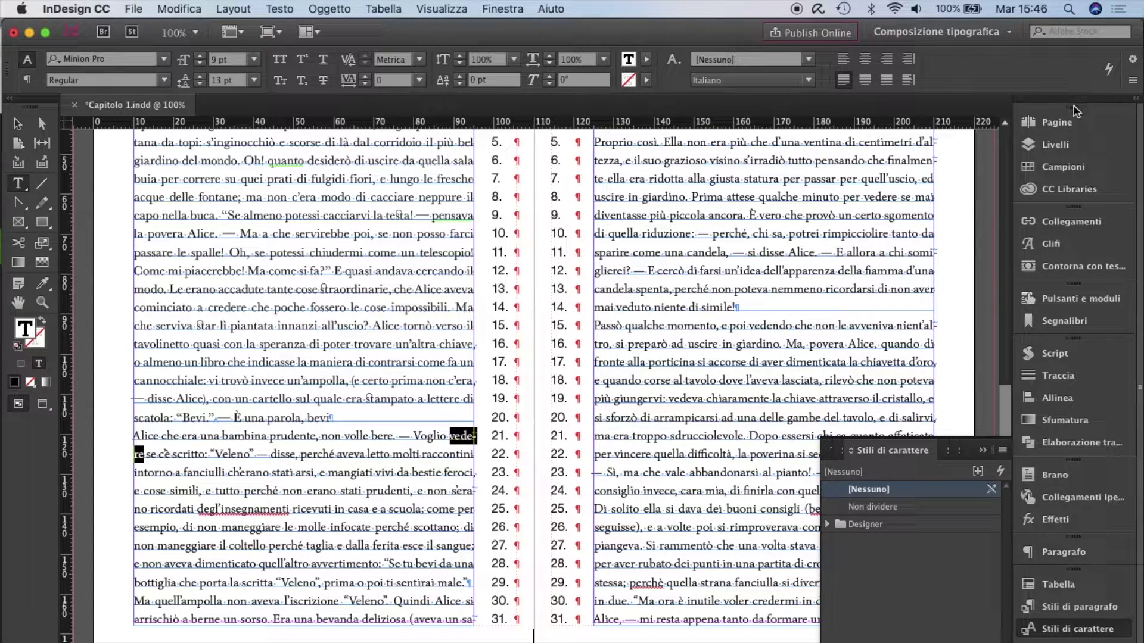
left_click(1132, 80)
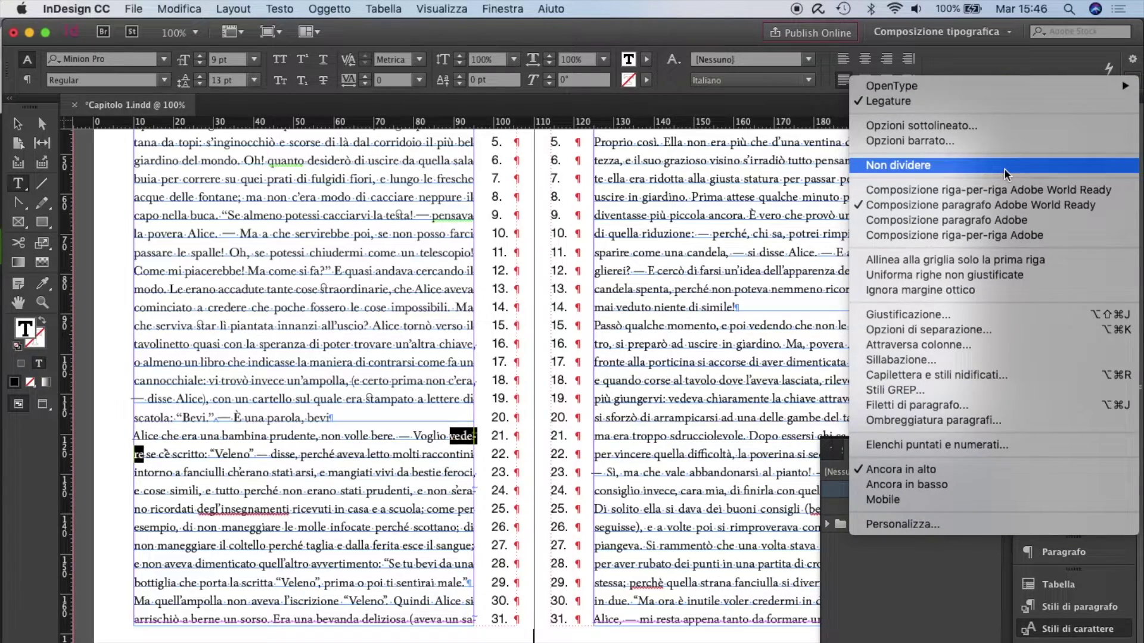
left_click(893, 163)
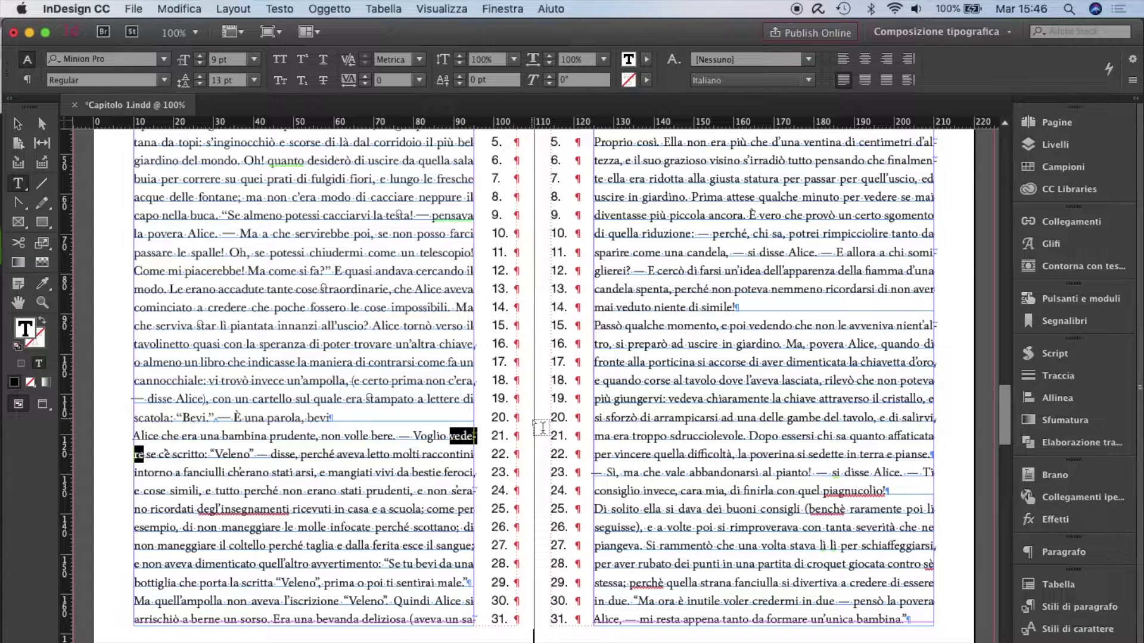
key("Escape")
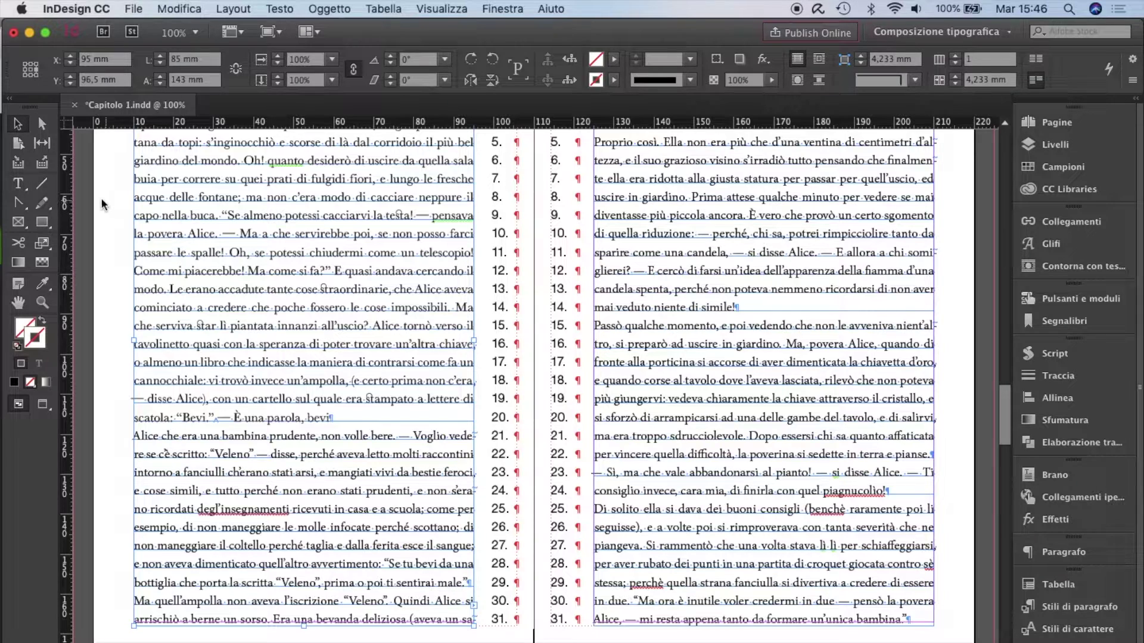